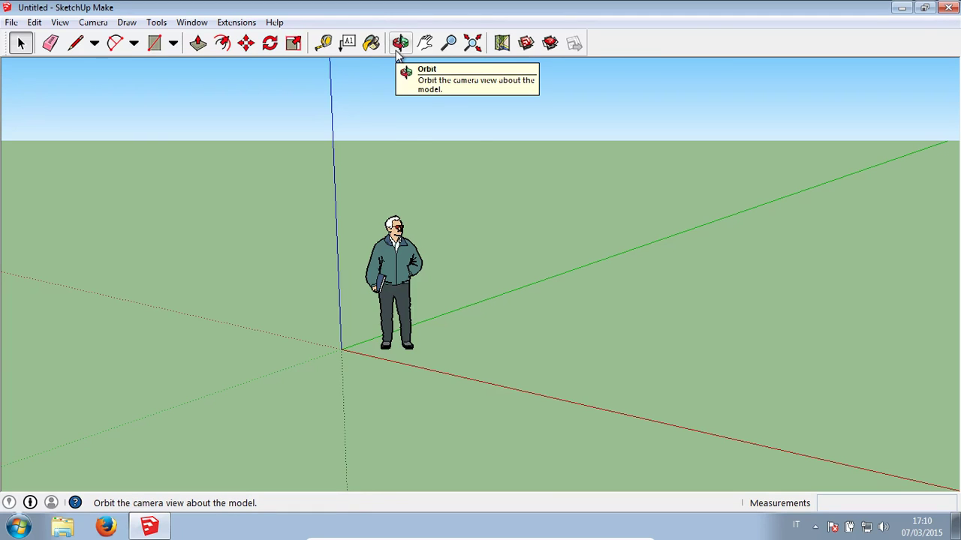
Step: Orbit the camera around the standing figure, then pan so the figure shifts right
click(60, 22)
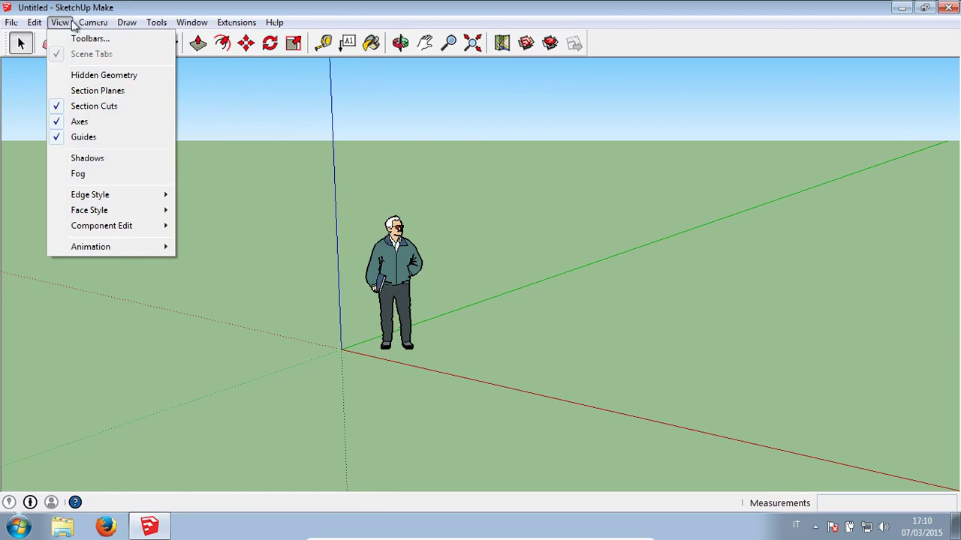
click(347, 28)
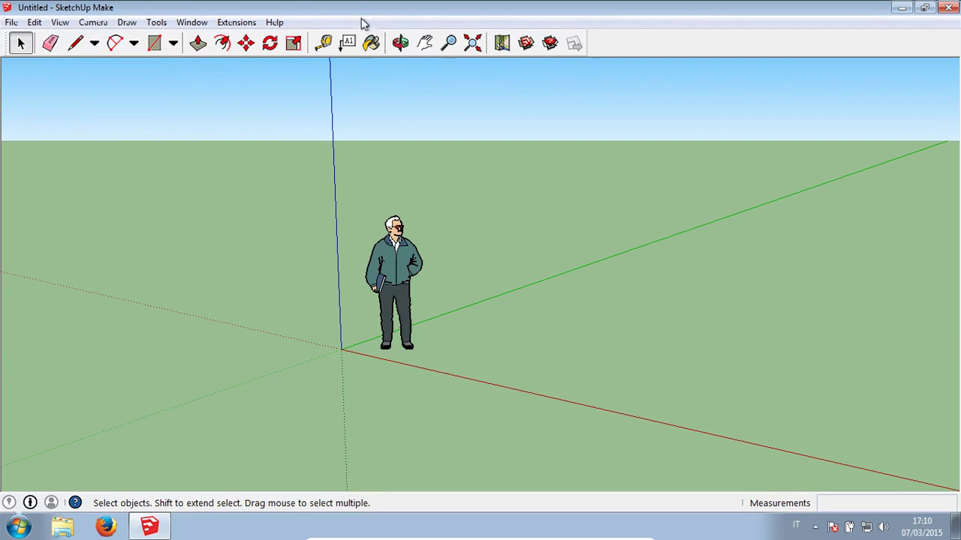
click(401, 44)
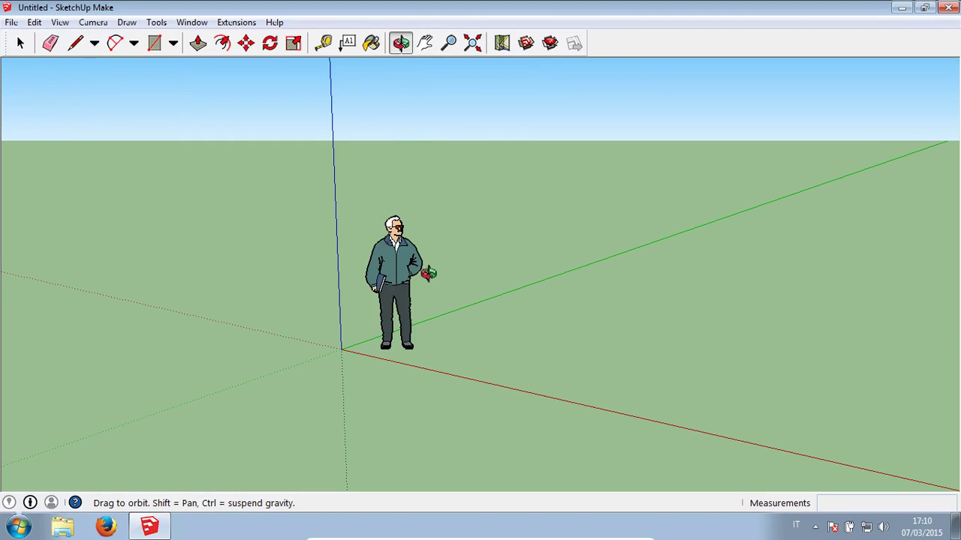
mouse_move(428, 302)
mouse_down()
mouse_move(374, 301)
mouse_move(446, 288)
mouse_move(468, 272)
mouse_move(392, 278)
mouse_move(315, 263)
mouse_move(345, 215)
mouse_move(414, 189)
mouse_move(375, 248)
mouse_move(348, 191)
mouse_move(350, 282)
mouse_move(332, 283)
mouse_move(322, 268)
mouse_up()
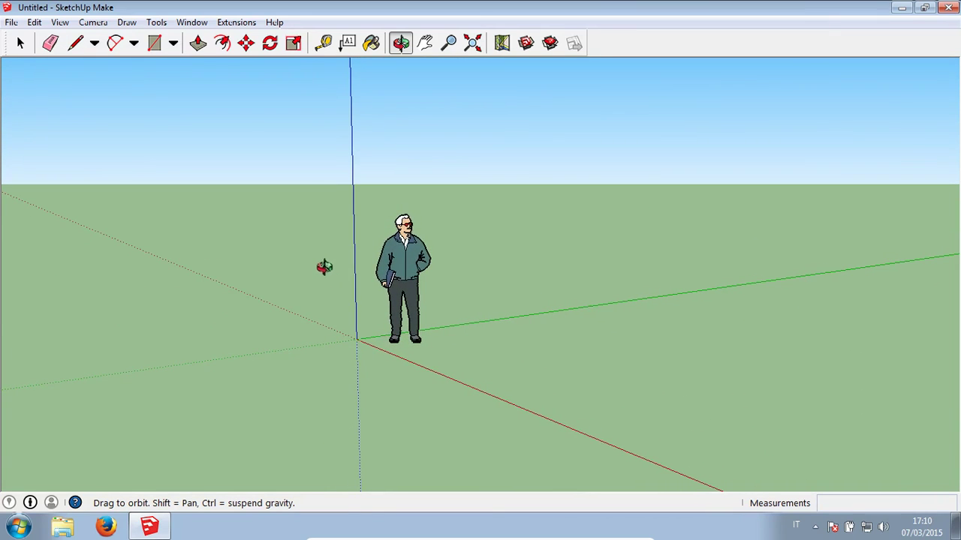
click(425, 43)
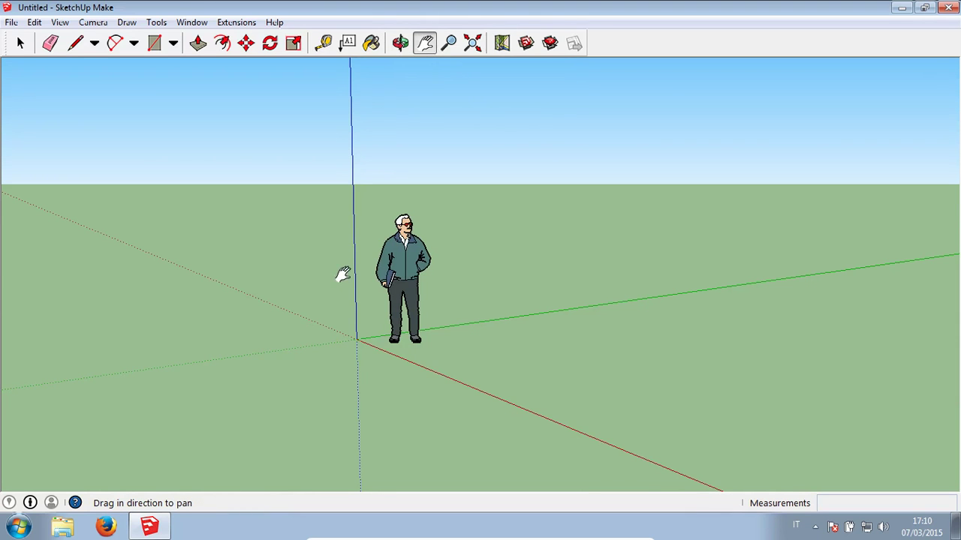
mouse_move(339, 272)
mouse_down()
mouse_move(624, 268)
mouse_move(253, 279)
mouse_move(223, 148)
mouse_move(604, 154)
mouse_move(608, 205)
mouse_move(577, 275)
mouse_move(384, 299)
mouse_up()
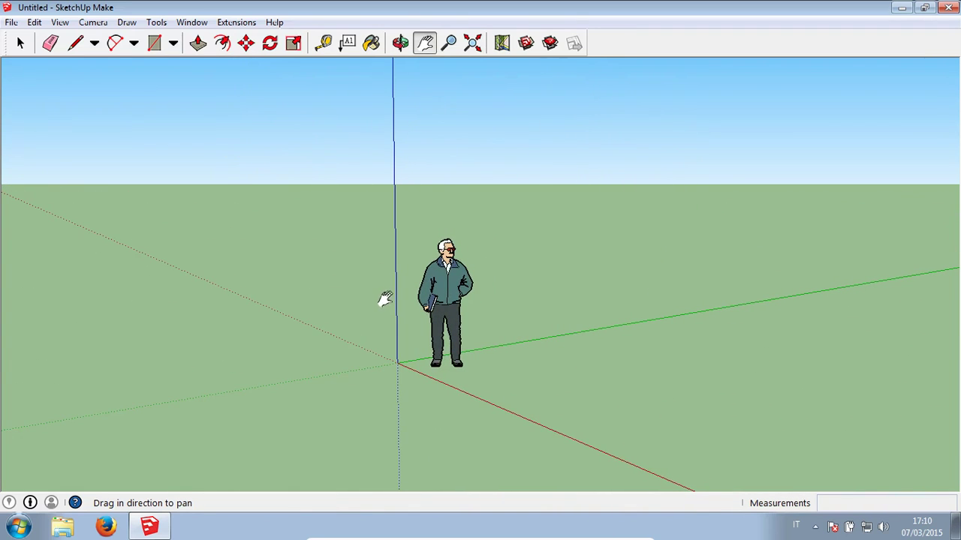
Step: Zoom in twice on the standing figure, then use Zoom Extents to fit it
click(449, 44)
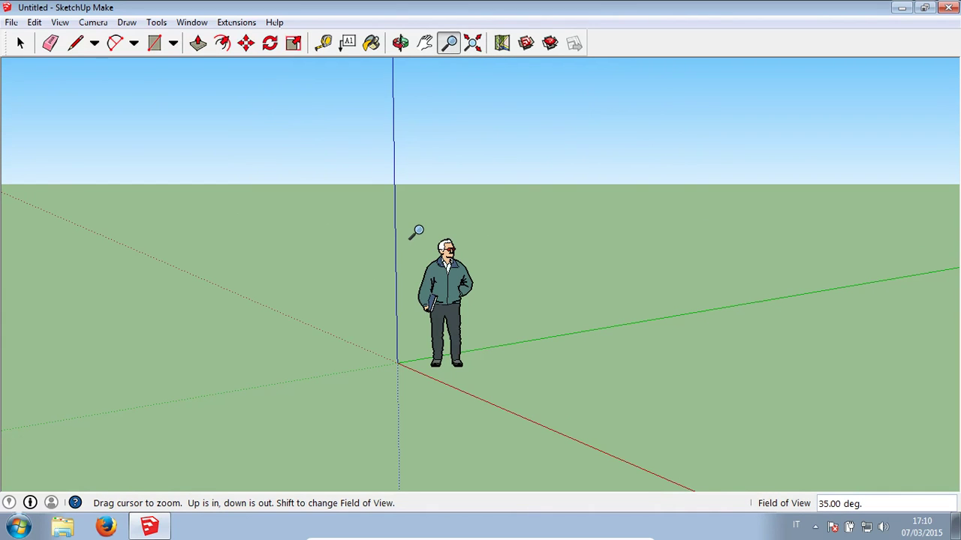
drag(415, 231, 407, 150)
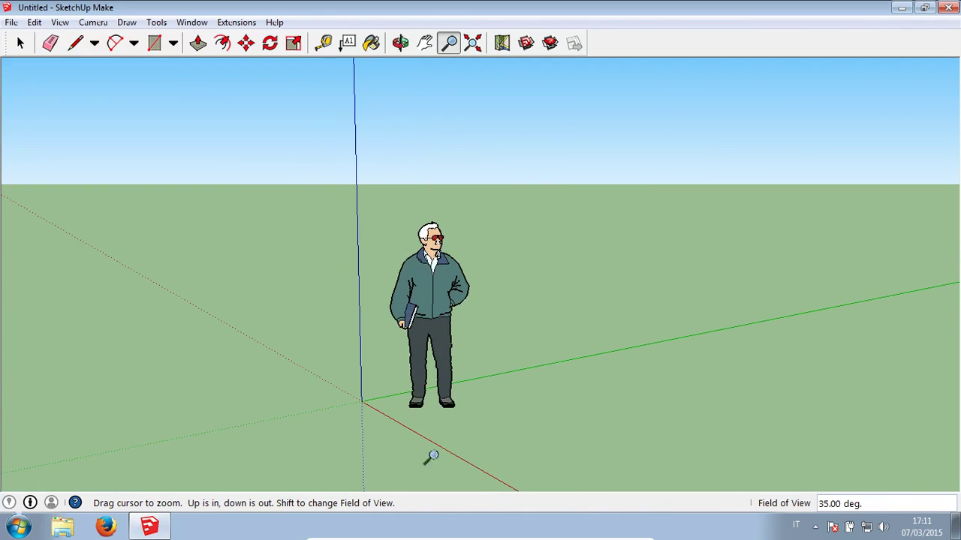
drag(439, 437, 422, 396)
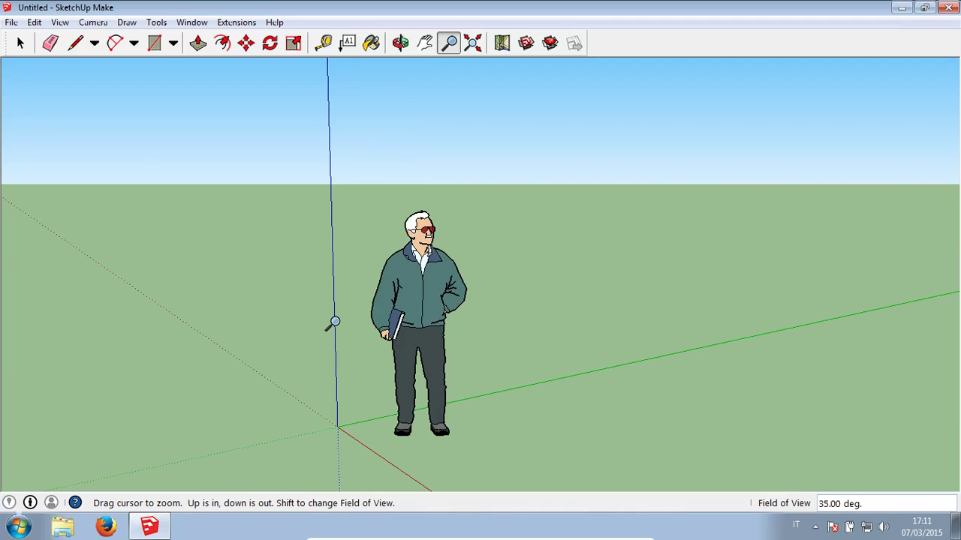
click(472, 43)
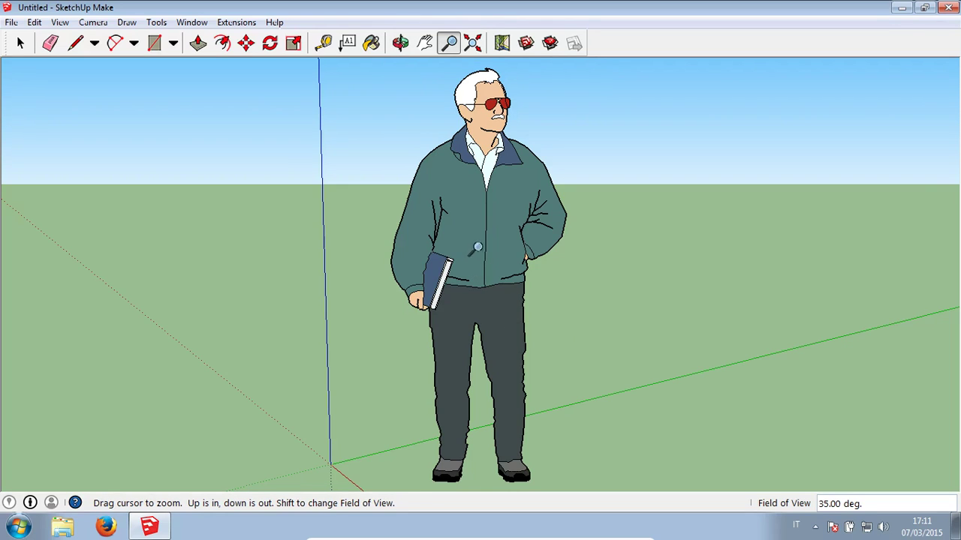
Step: Zoom out and back in on the figure with the scroll wheel
scroll(468, 233, down, 1)
scroll(467, 233, down, 1)
scroll(465, 233, down, 1)
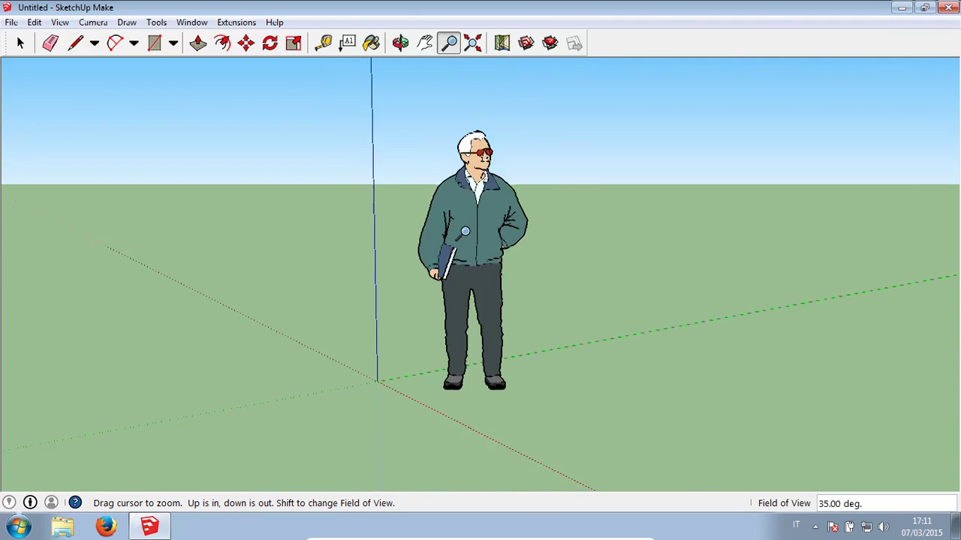
scroll(465, 233, down, 1)
scroll(465, 233, up, 2)
scroll(465, 233, up, 1)
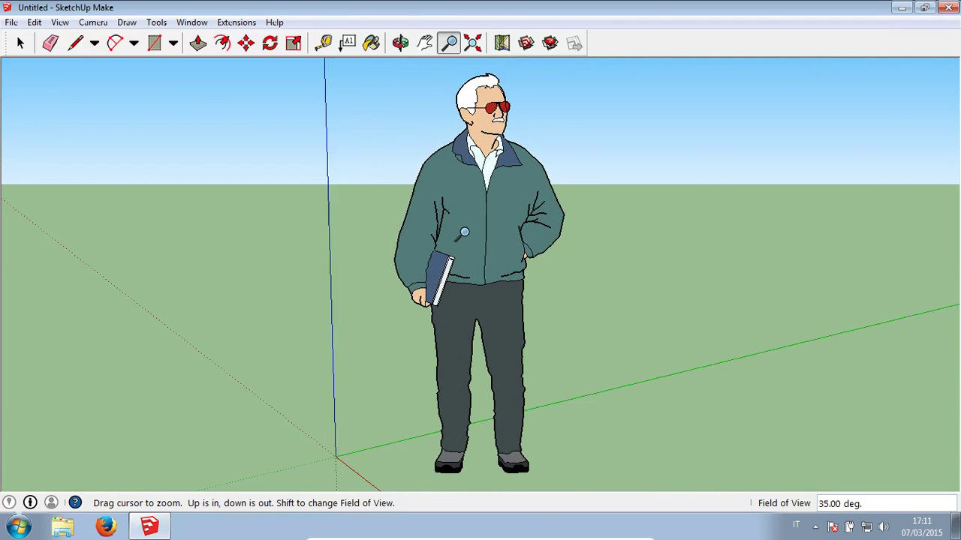
scroll(465, 233, down, 1)
scroll(464, 232, down, 1)
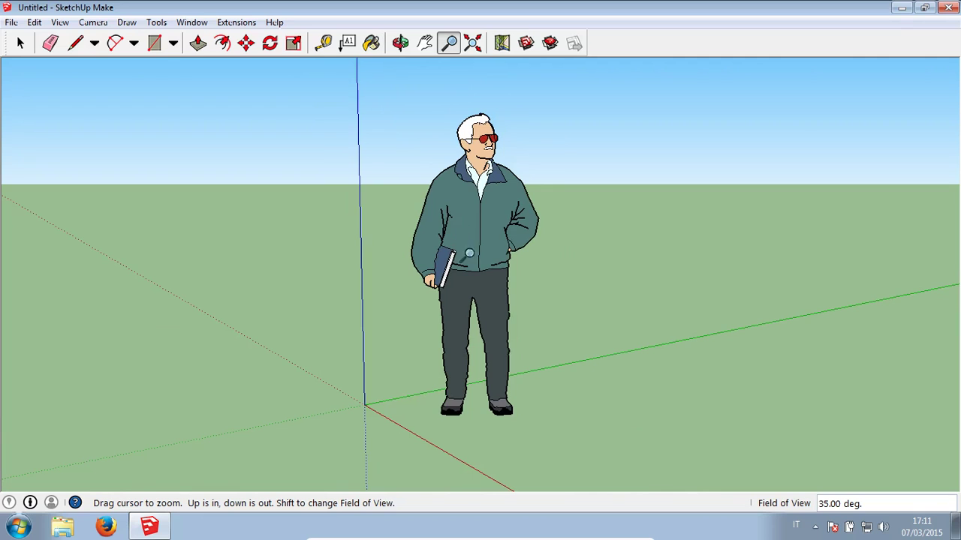
Step: Return to Select, zoom out a little by scrolling, and orbit around the standing figure twice
key(space)
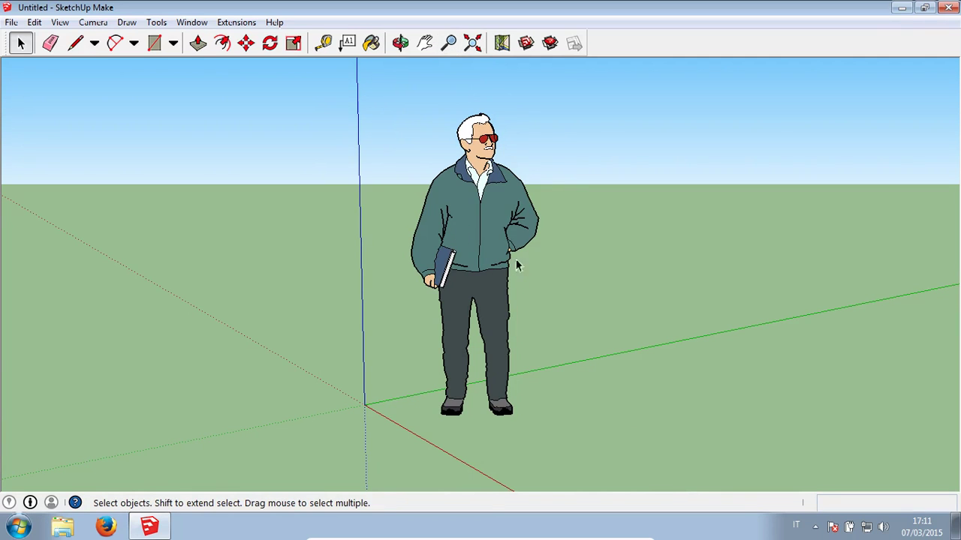
scroll(494, 259, up, 2)
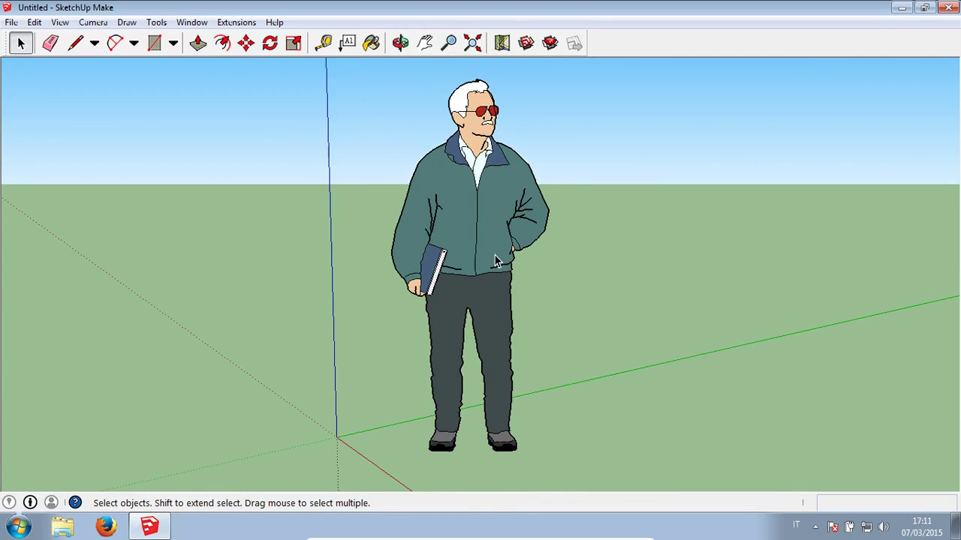
scroll(495, 259, up, 1)
scroll(494, 259, up, 1)
scroll(494, 259, up, 1)
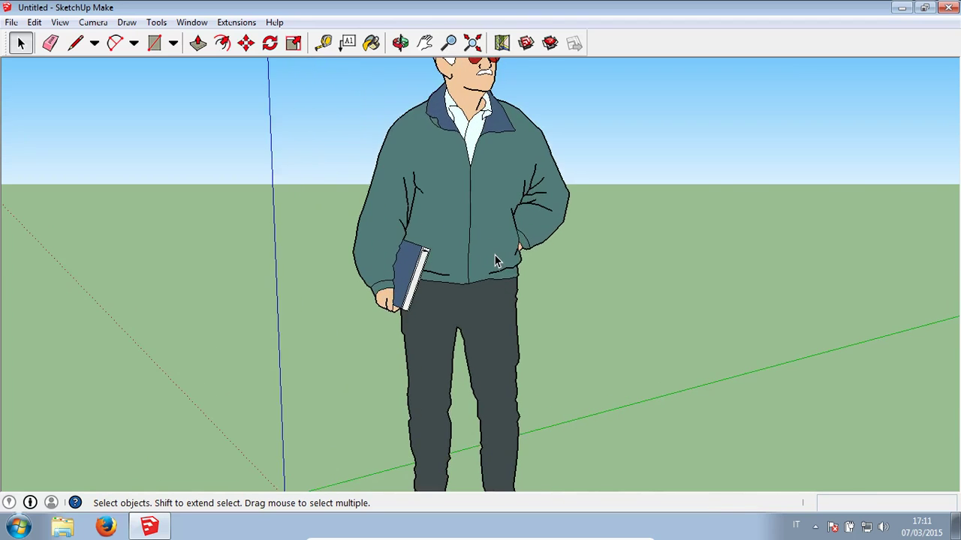
scroll(494, 259, down, 3)
scroll(494, 259, down, 1)
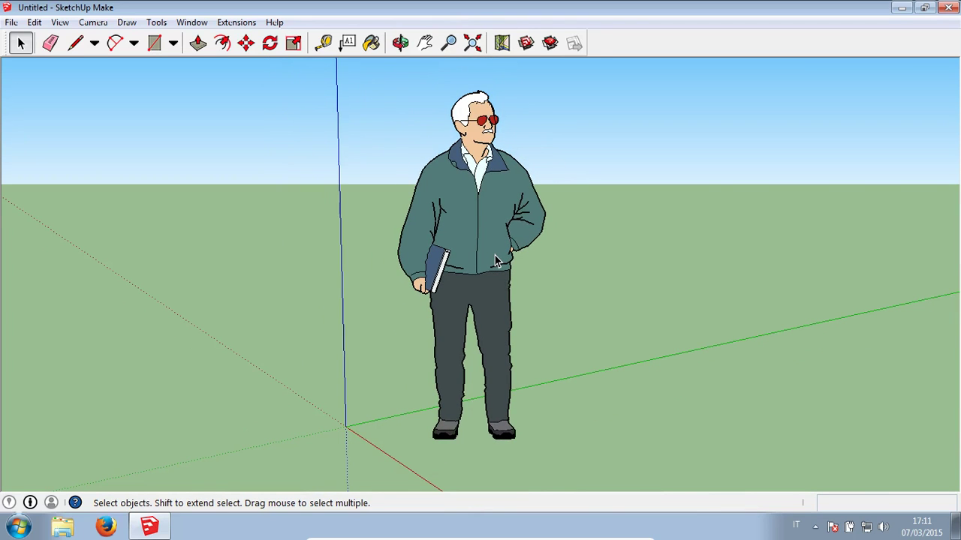
scroll(495, 259, down, 1)
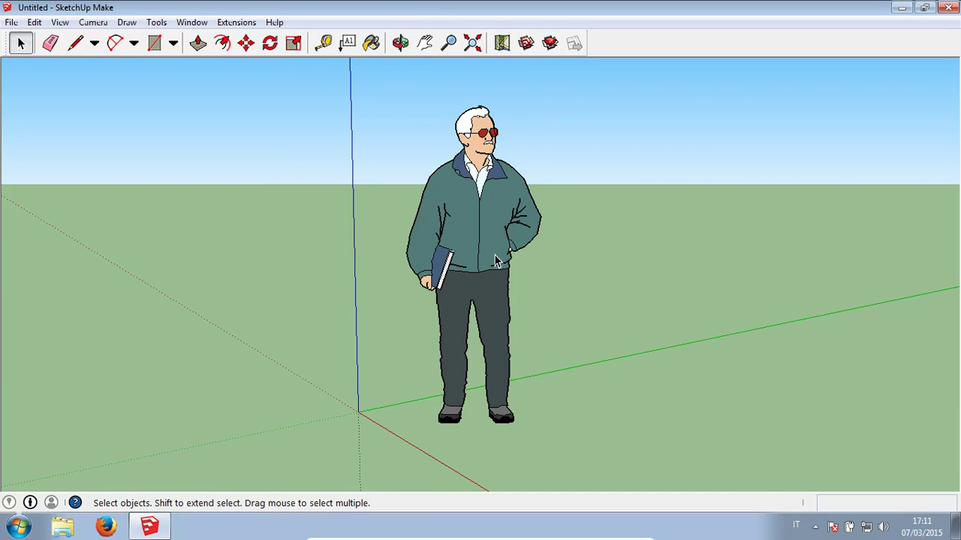
mouse_move(495, 259)
middle_down()
mouse_move(423, 252)
mouse_move(518, 248)
middle_up()
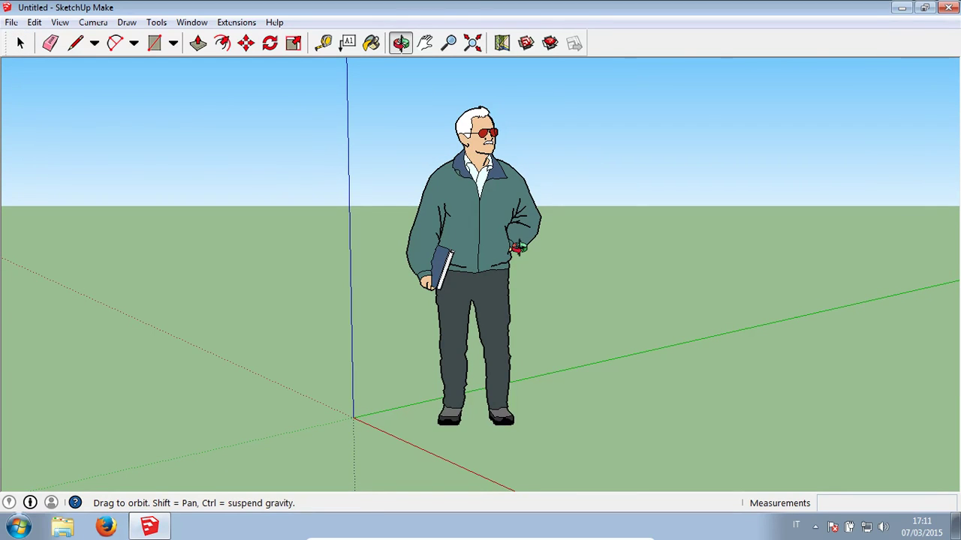
mouse_move(518, 248)
middle_down()
mouse_move(488, 244)
mouse_move(477, 257)
middle_up()
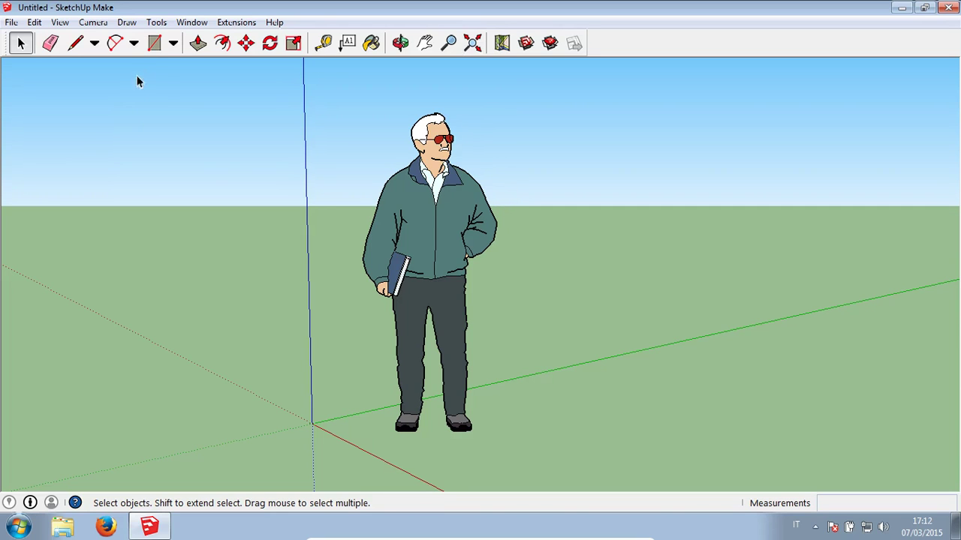
Step: Start a ground rectangle by fixing its first corner, orbiting to look down at the ground
click(154, 43)
mouse_move(434, 289)
middle_down()
mouse_move(518, 307)
mouse_move(483, 293)
mouse_move(500, 300)
mouse_move(491, 287)
mouse_move(515, 290)
mouse_move(489, 318)
mouse_move(528, 314)
middle_up()
click(513, 394)
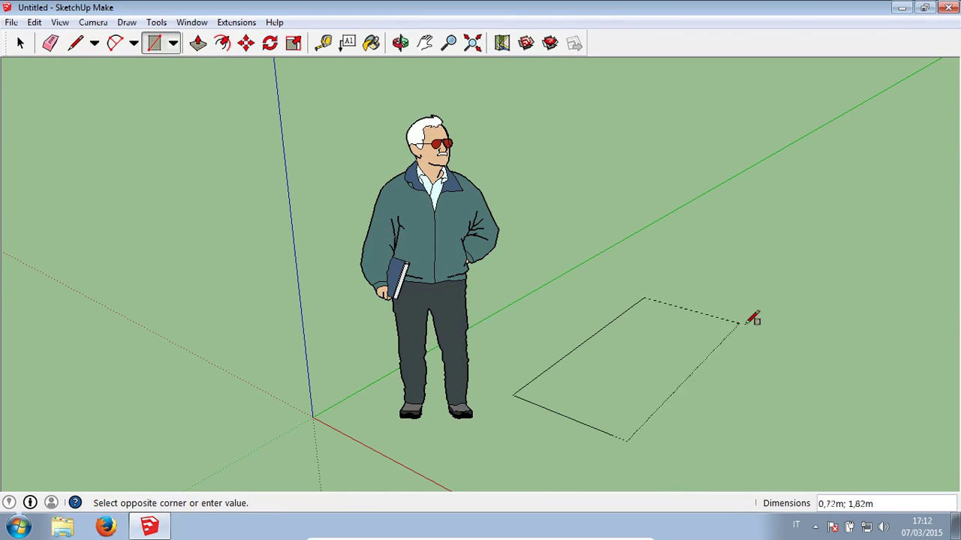
mouse_move(773, 315)
middle_down()
mouse_move(633, 356)
mouse_move(515, 305)
mouse_move(578, 303)
mouse_move(543, 313)
middle_up()
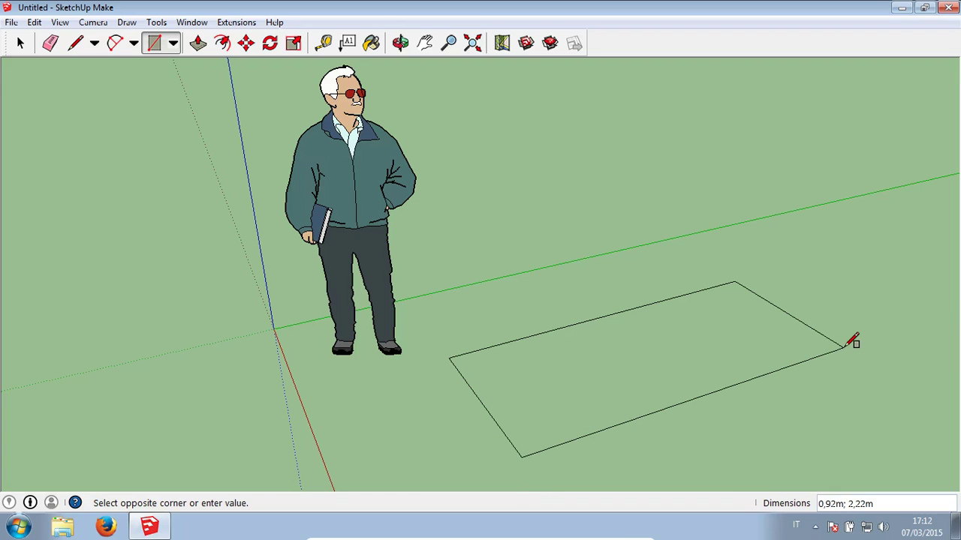
Step: Zoom and orbit while the rectangle is unfinished, then cancel it
scroll(852, 343, down, 1)
scroll(854, 346, up, 1)
scroll(857, 352, up, 1)
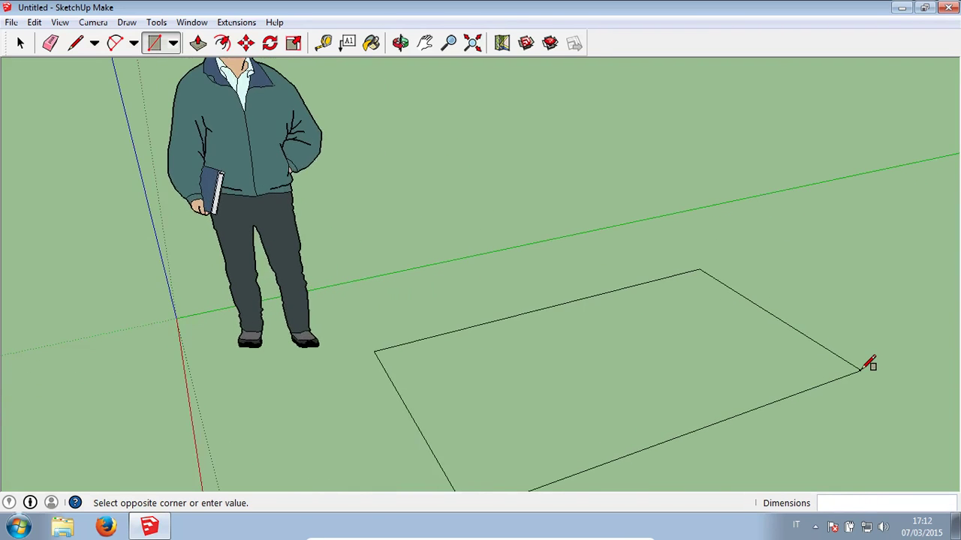
scroll(862, 357, down, 1)
scroll(862, 357, down, 1)
mouse_move(832, 300)
middle_down()
mouse_move(792, 316)
mouse_move(744, 313)
middle_up()
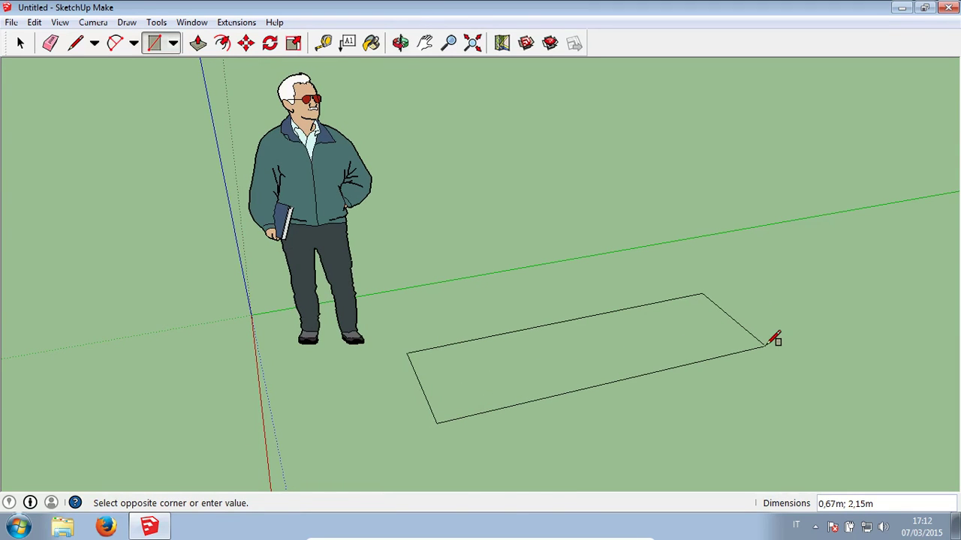
key(space)
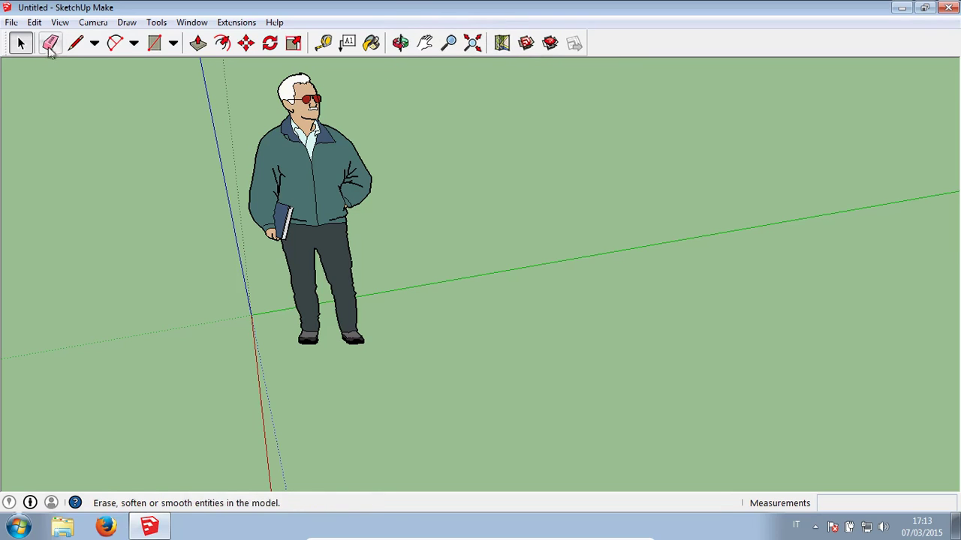
Step: Turn on the Camera toolbar in View > Toolbars and close the Toolbars dialog
click(58, 25)
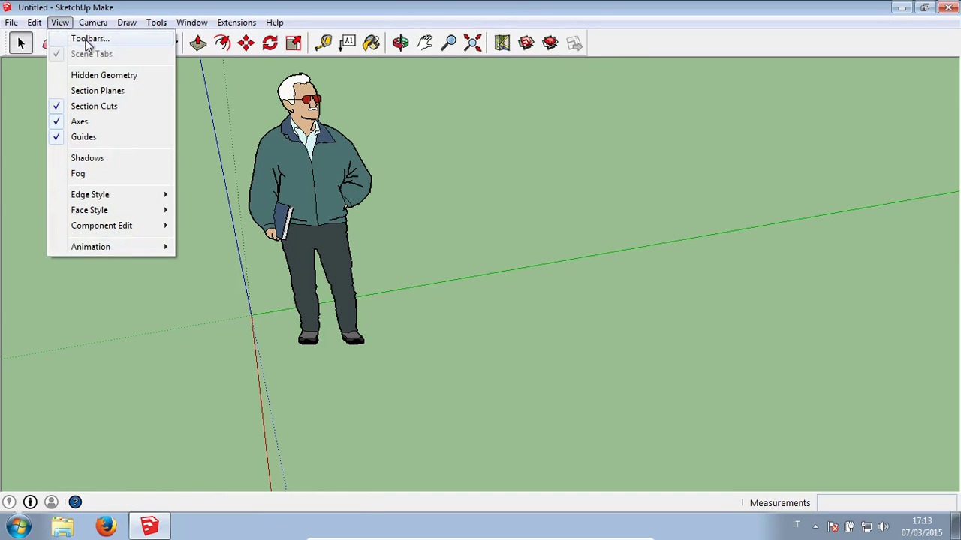
click(87, 39)
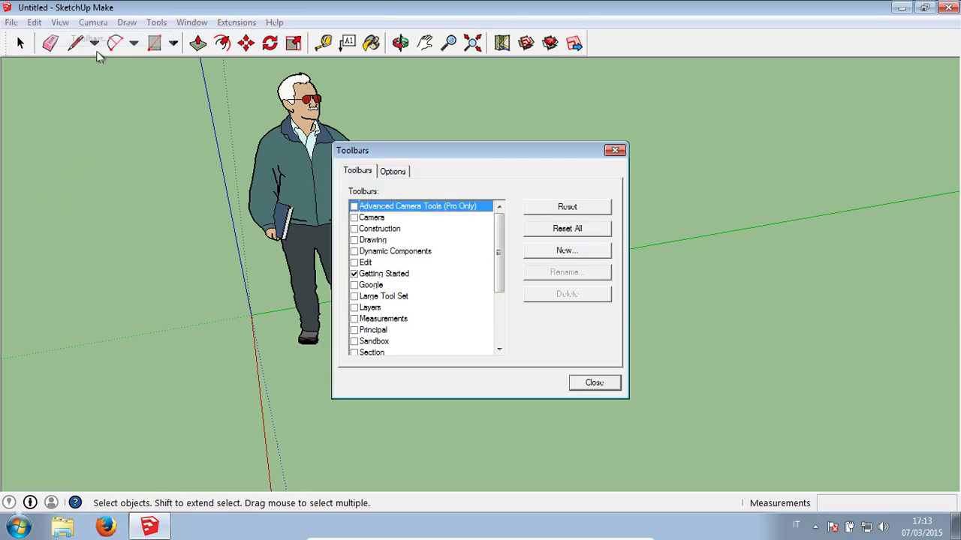
click(354, 218)
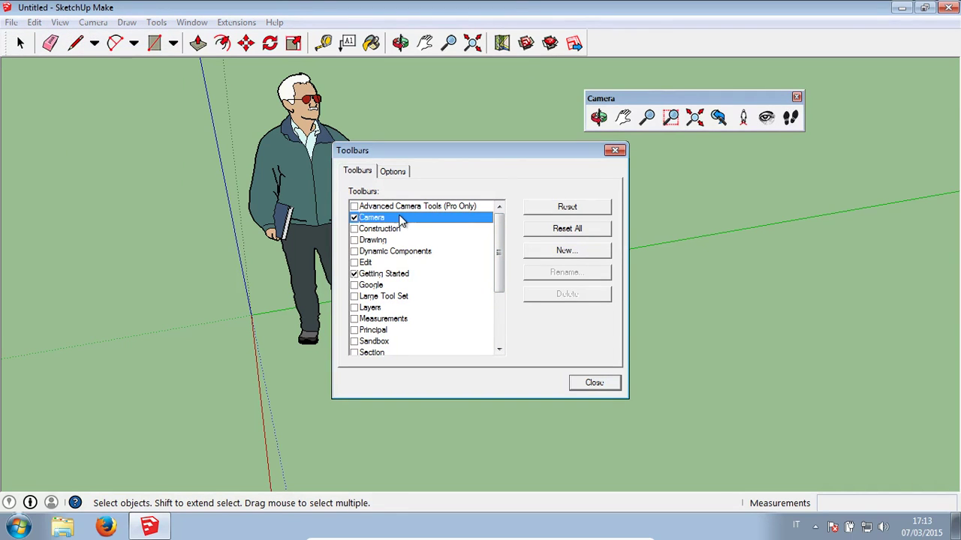
click(616, 152)
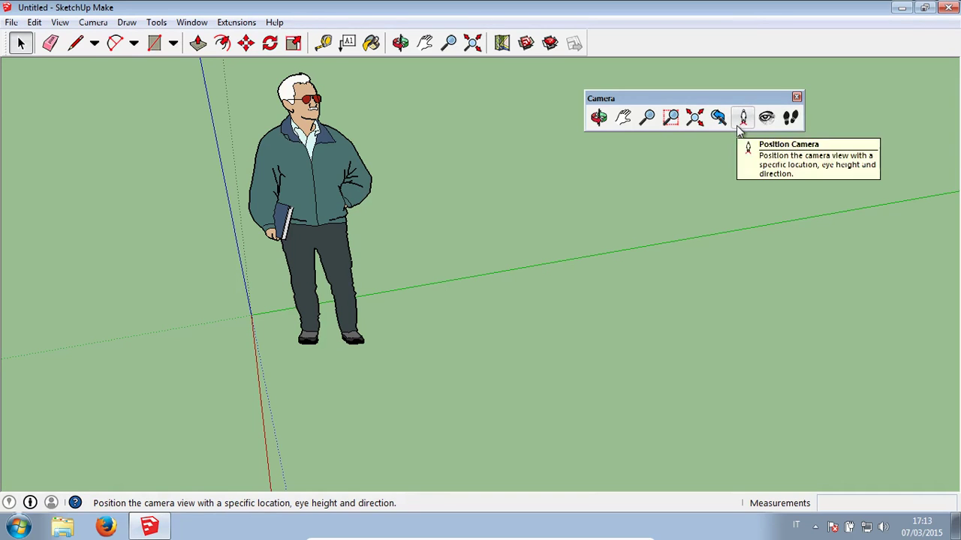
Step: Zoom Window onto the figure's chest, then use Previous three times to restore earlier views
click(671, 123)
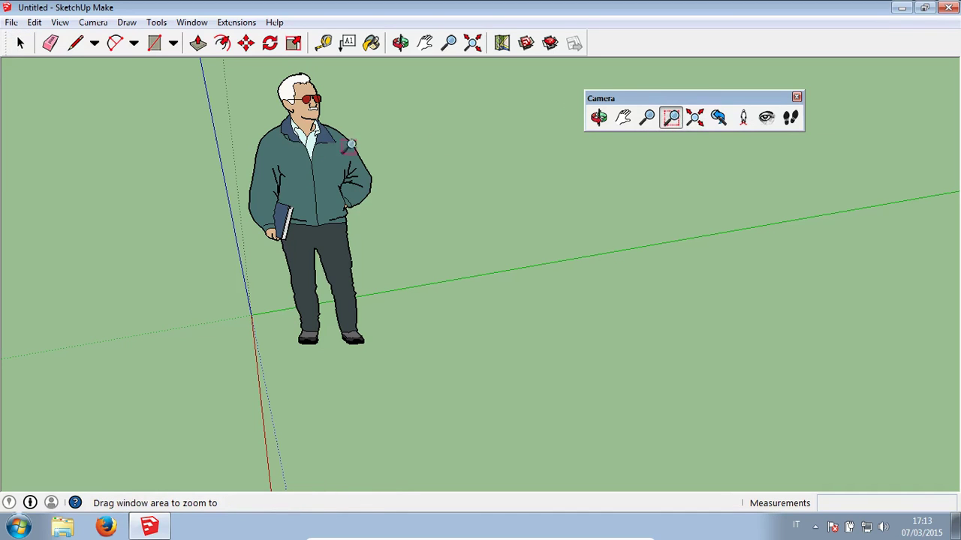
drag(202, 99, 410, 209)
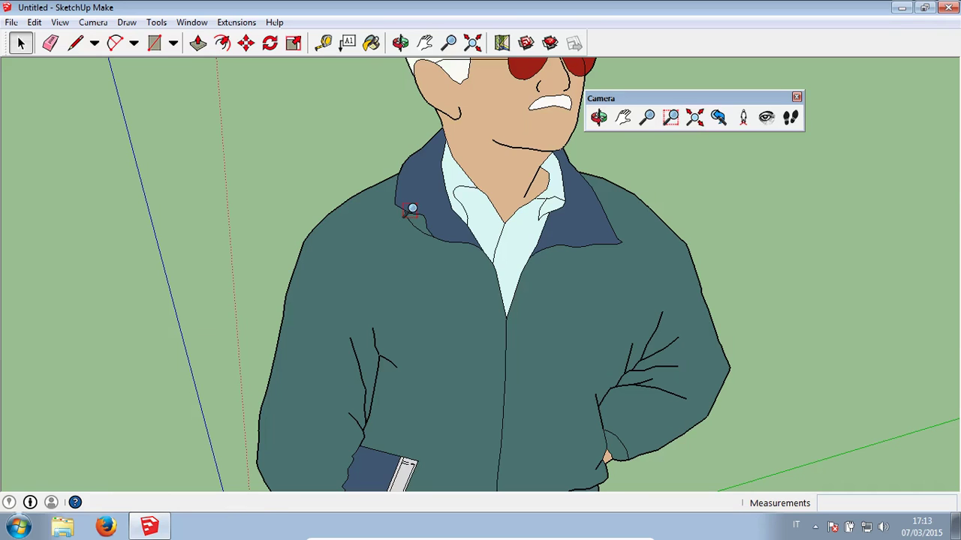
click(718, 118)
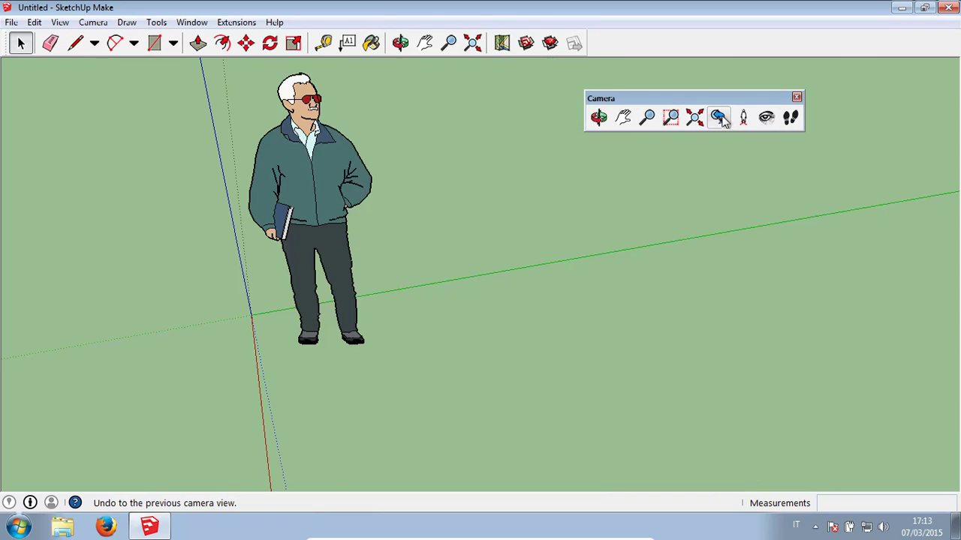
click(718, 118)
click(718, 117)
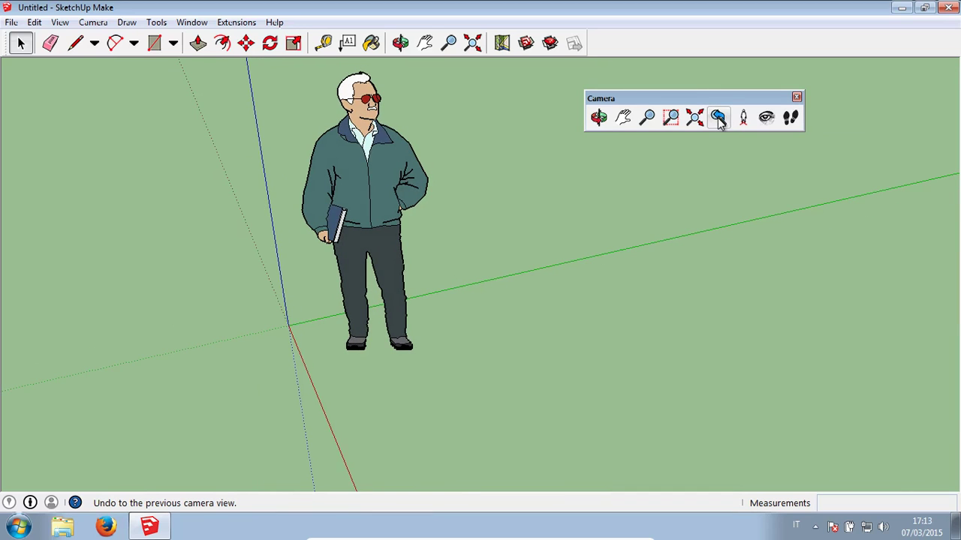